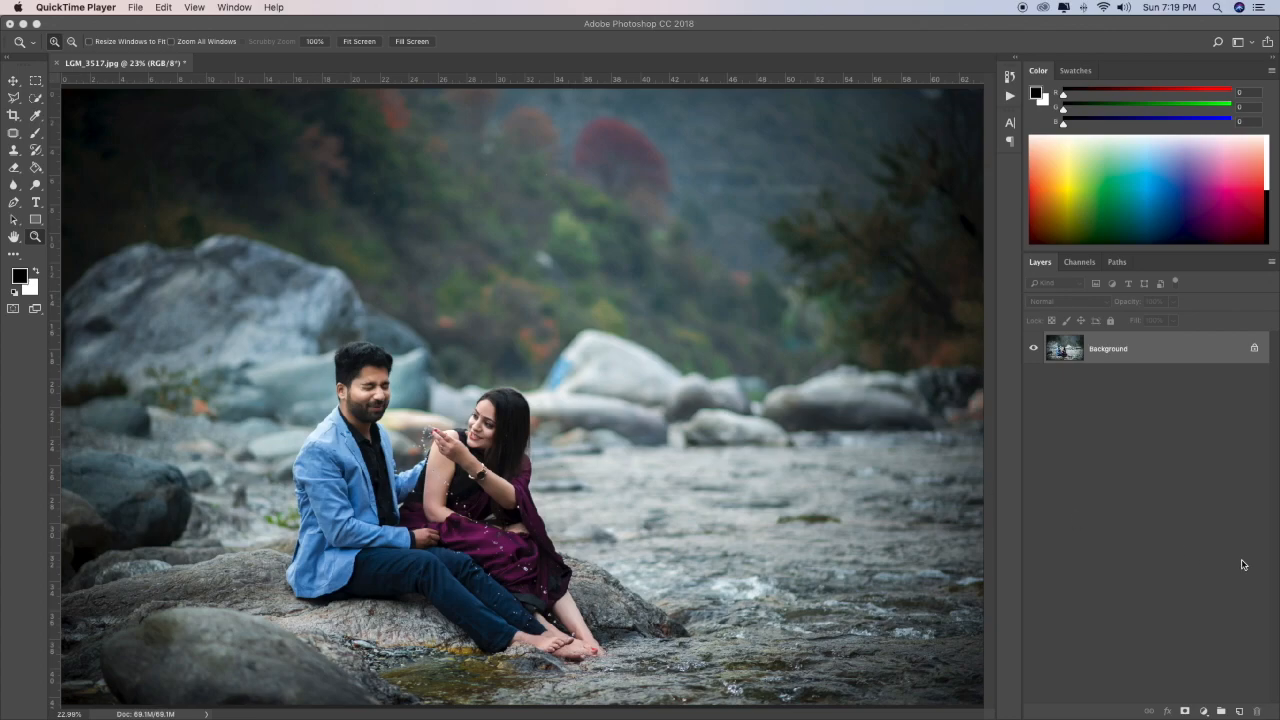
Step: Create a new layer above the Background photo and fill it entirely with black
{"action": "left_click", "coordinate": [1240, 712]}
{"action": "left_click", "coordinate": [1240, 712]}
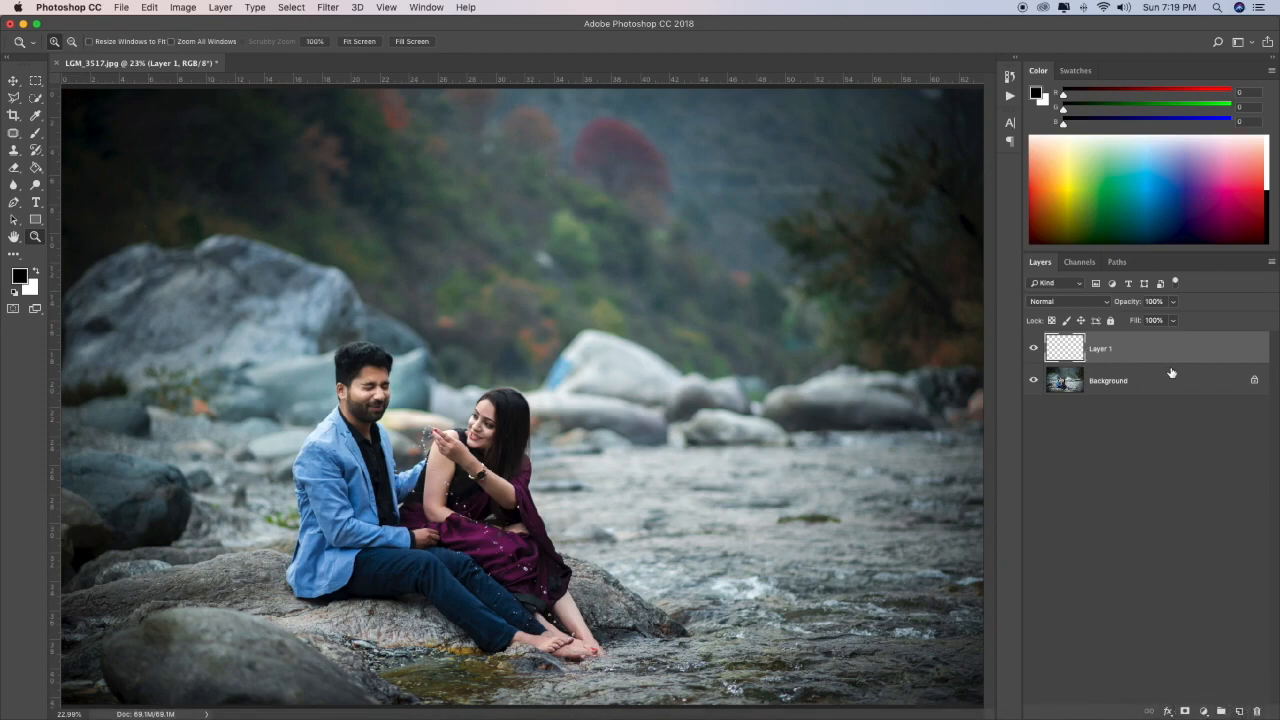
{"action": "left_click", "coordinate": [36, 170]}
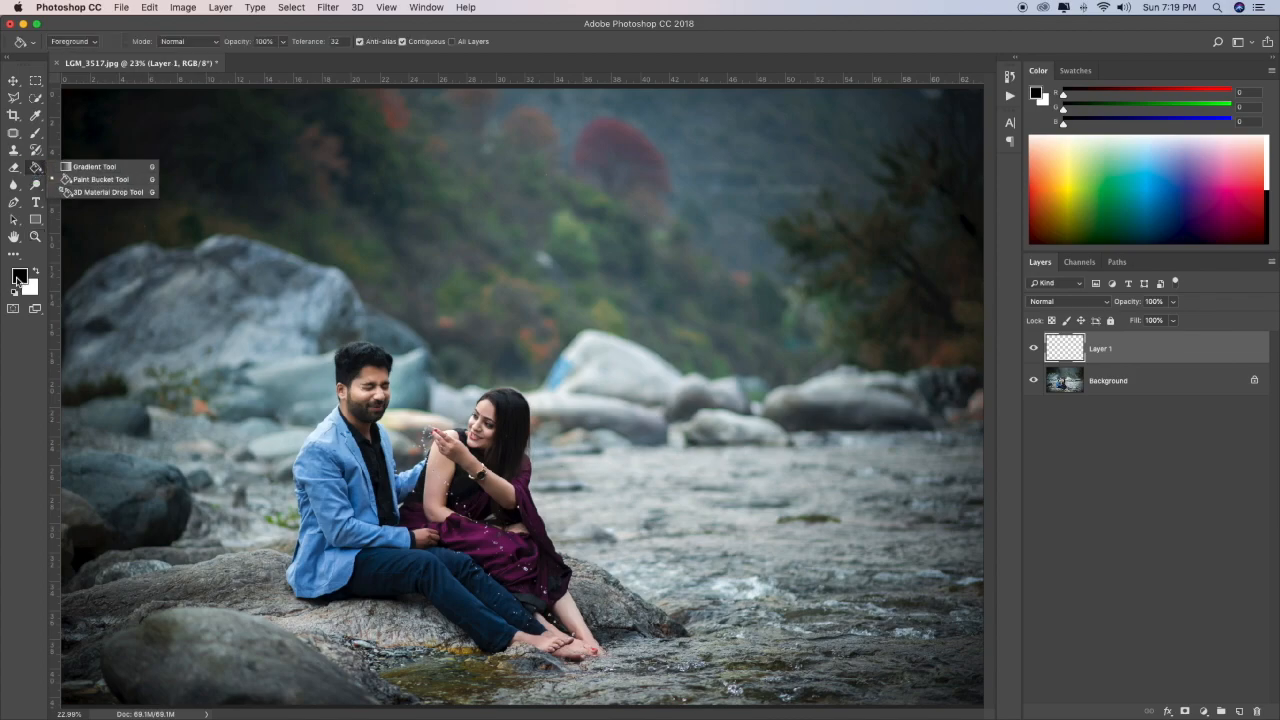
{"action": "left_click", "coordinate": [710, 450]}
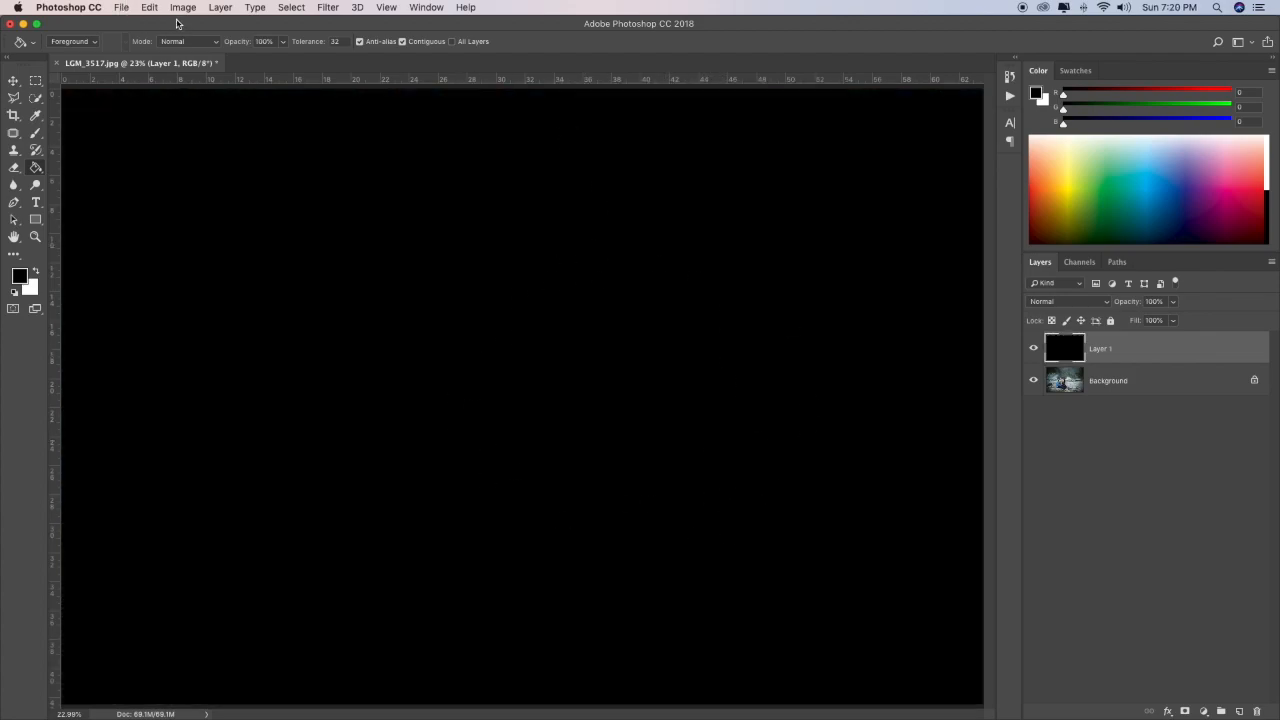
Step: Apply the Add Noise filter to the black layer with a 261.21% amount, Uniform distribution and Monochromatic enabled
{"action": "left_click", "coordinate": [331, 8]}
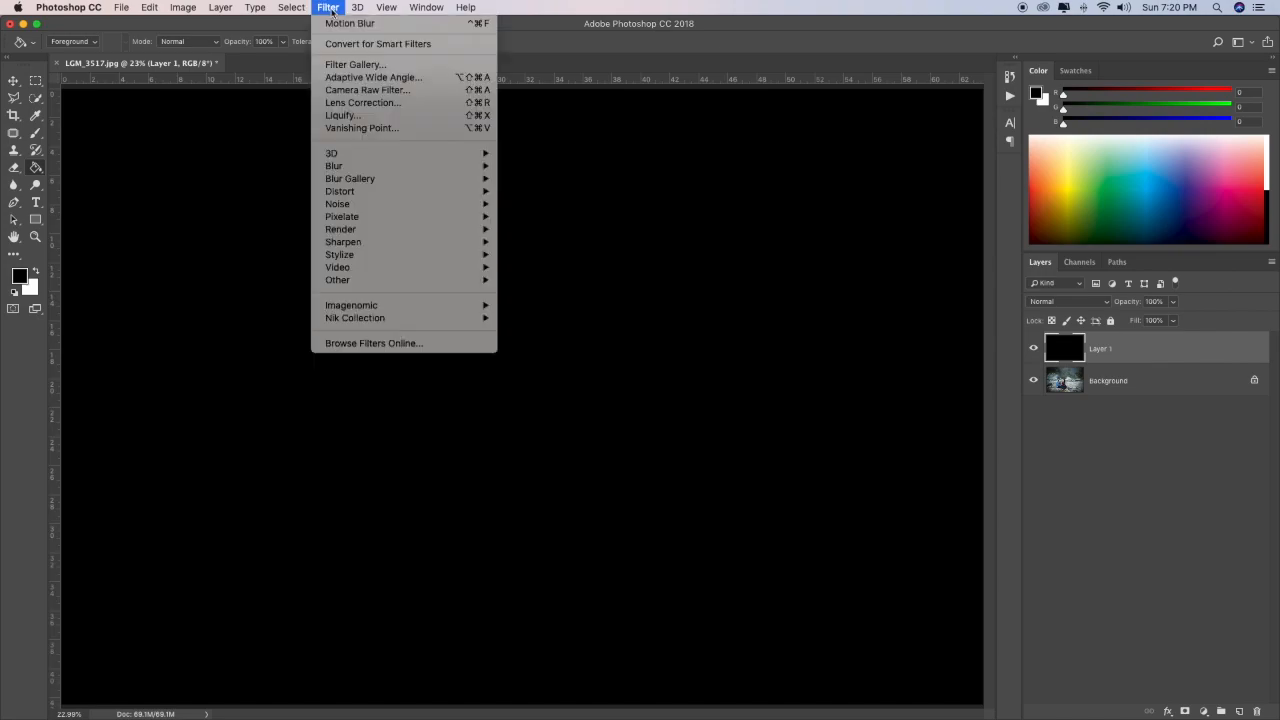
{"action": "mouse_move", "coordinate": [439, 208]}
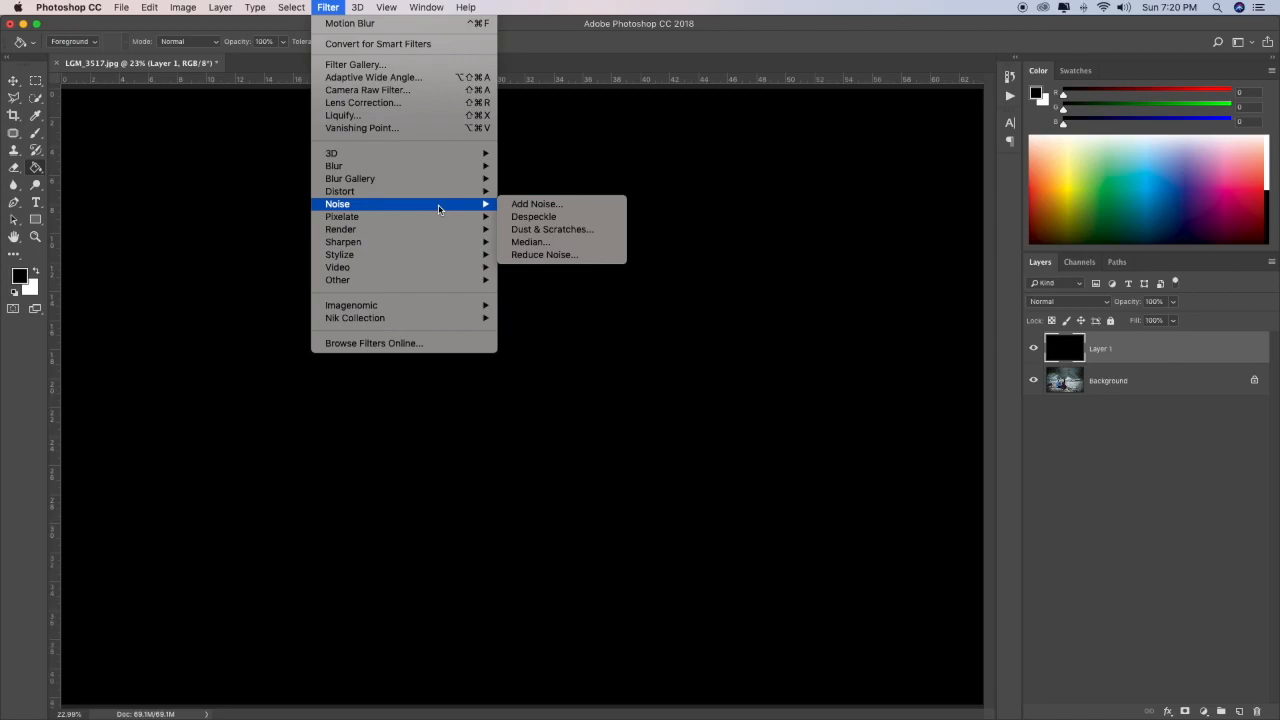
{"action": "left_click", "coordinate": [562, 207]}
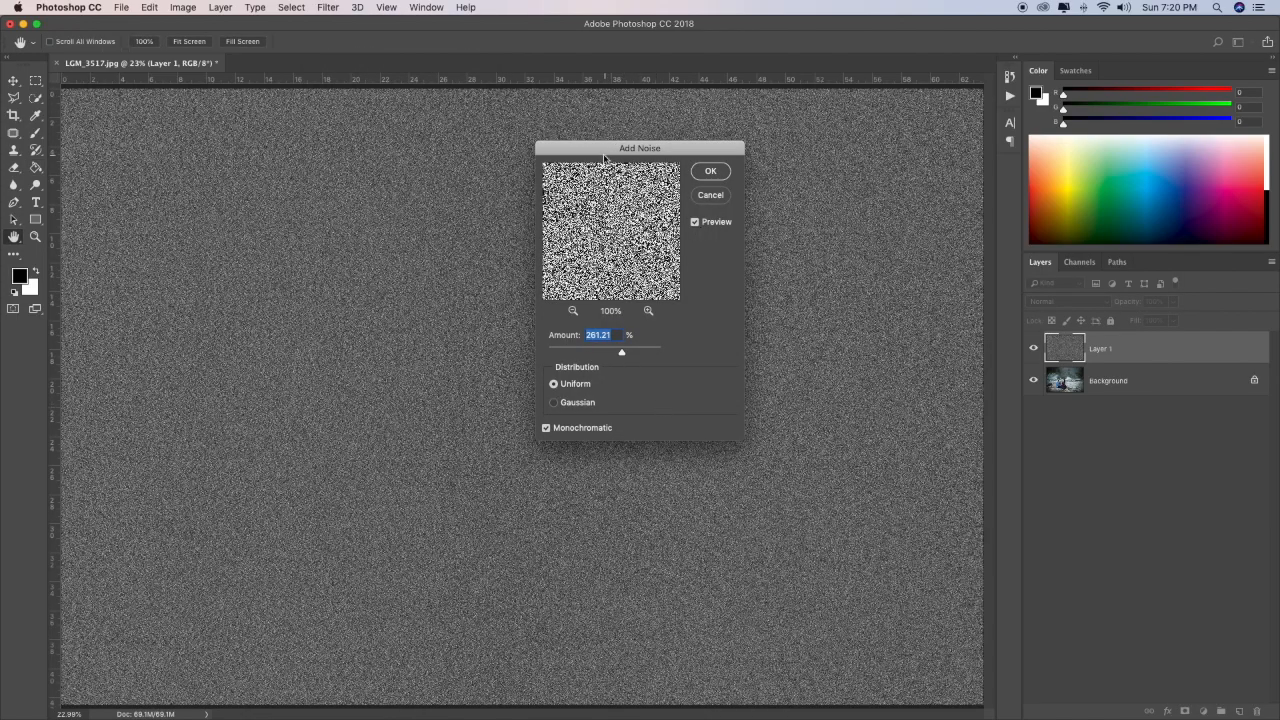
{"action": "left_click_drag", "start_coordinate": [604, 157], "coordinate": [780, 146]}
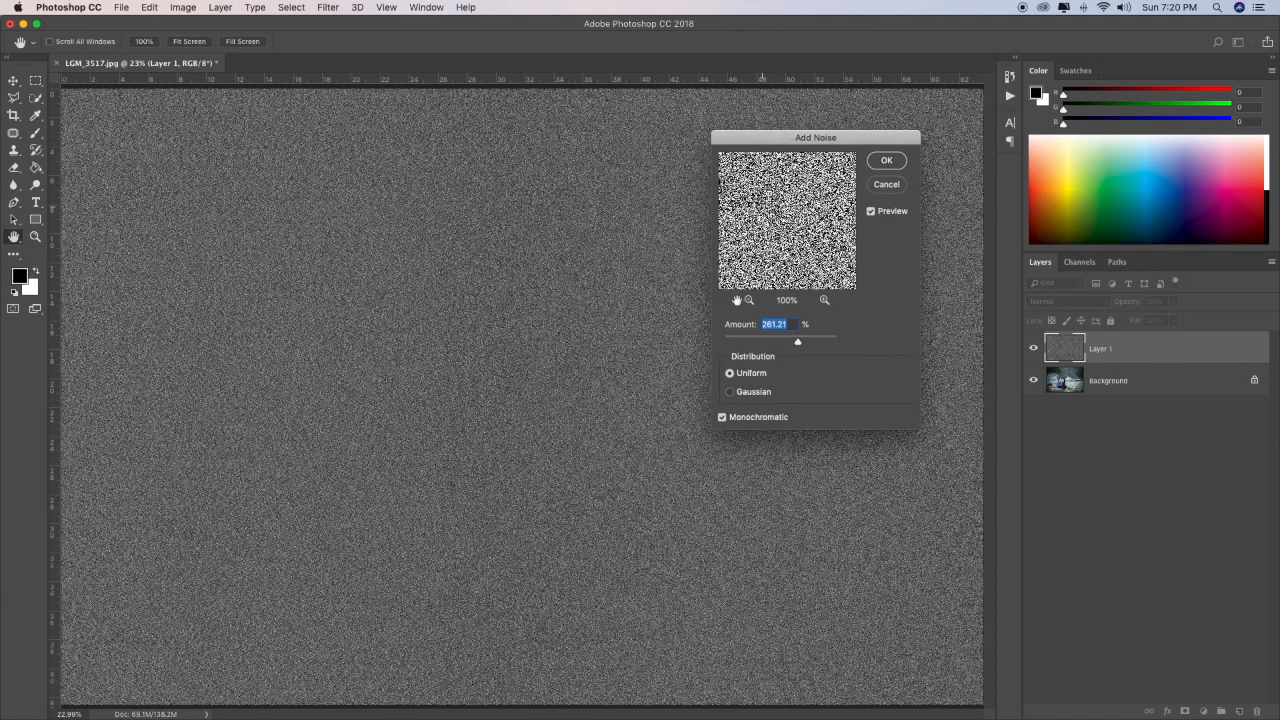
{"action": "left_click", "coordinate": [723, 419]}
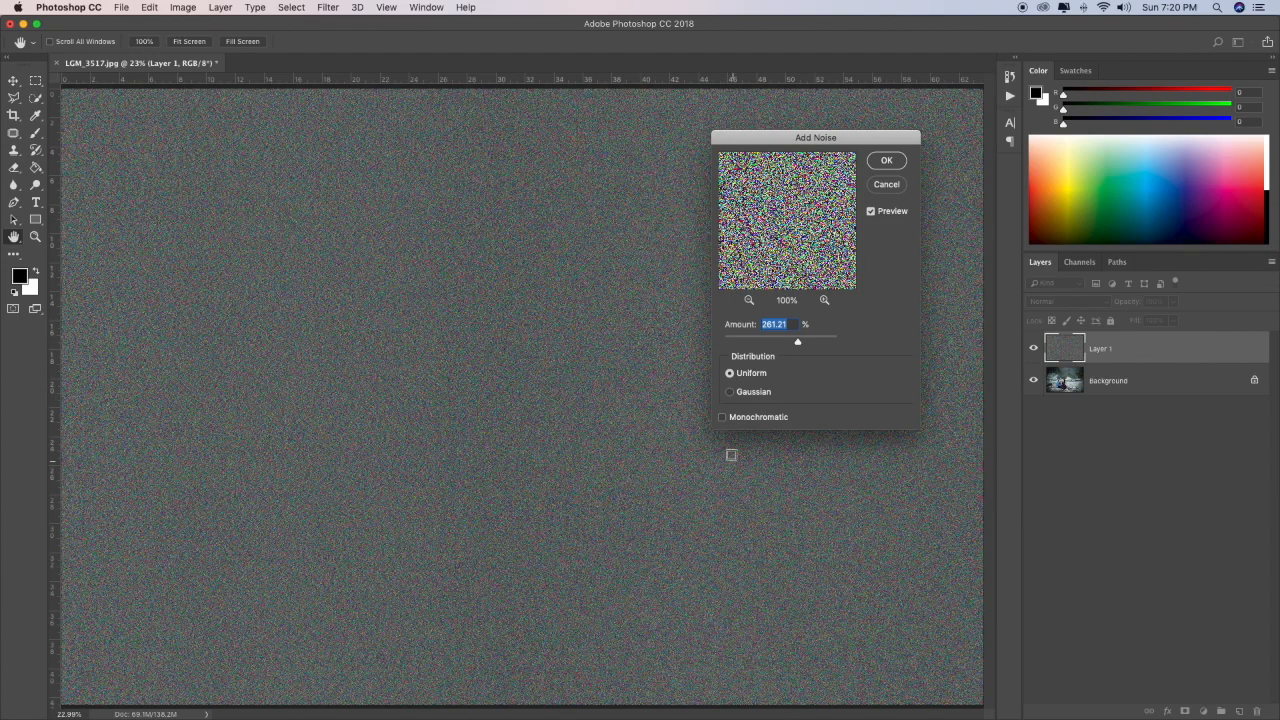
{"action": "left_click", "coordinate": [723, 417]}
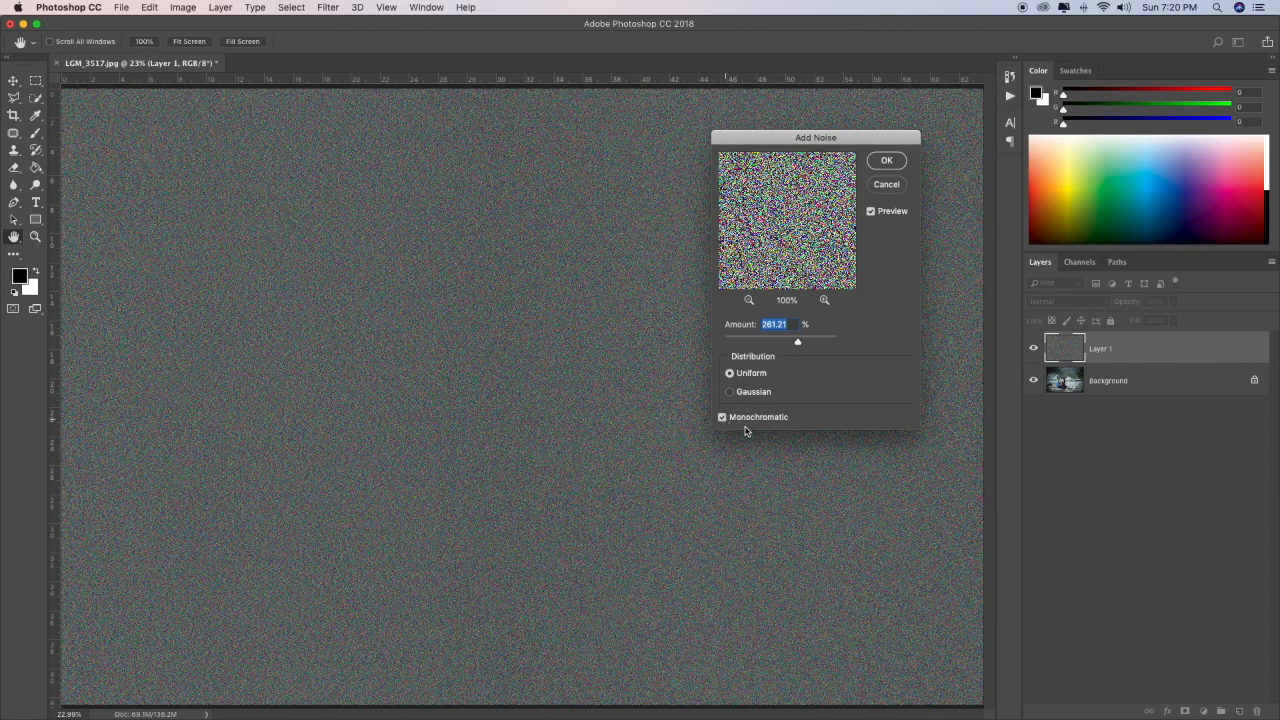
{"action": "left_click", "coordinate": [887, 161]}
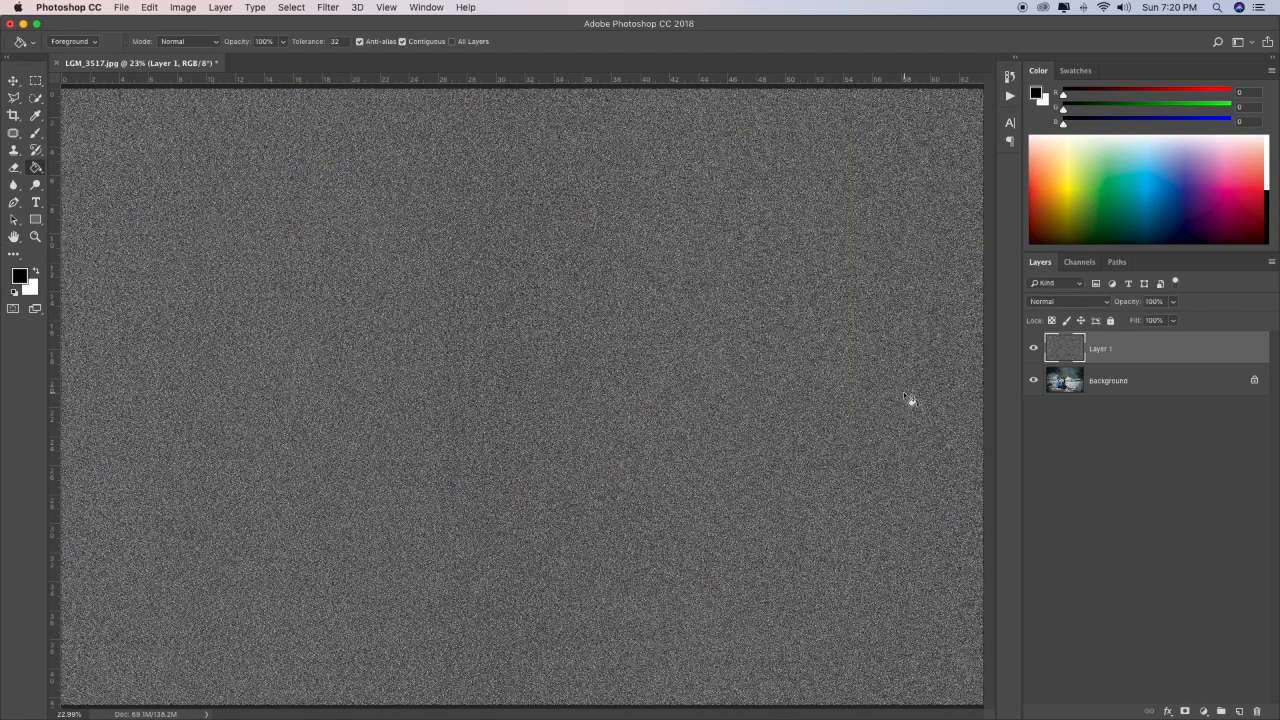
Step: Set the noise layer's blending mode to Screen
{"action": "key", "text": "g"}
{"action": "left_click", "coordinate": [1082, 304]}
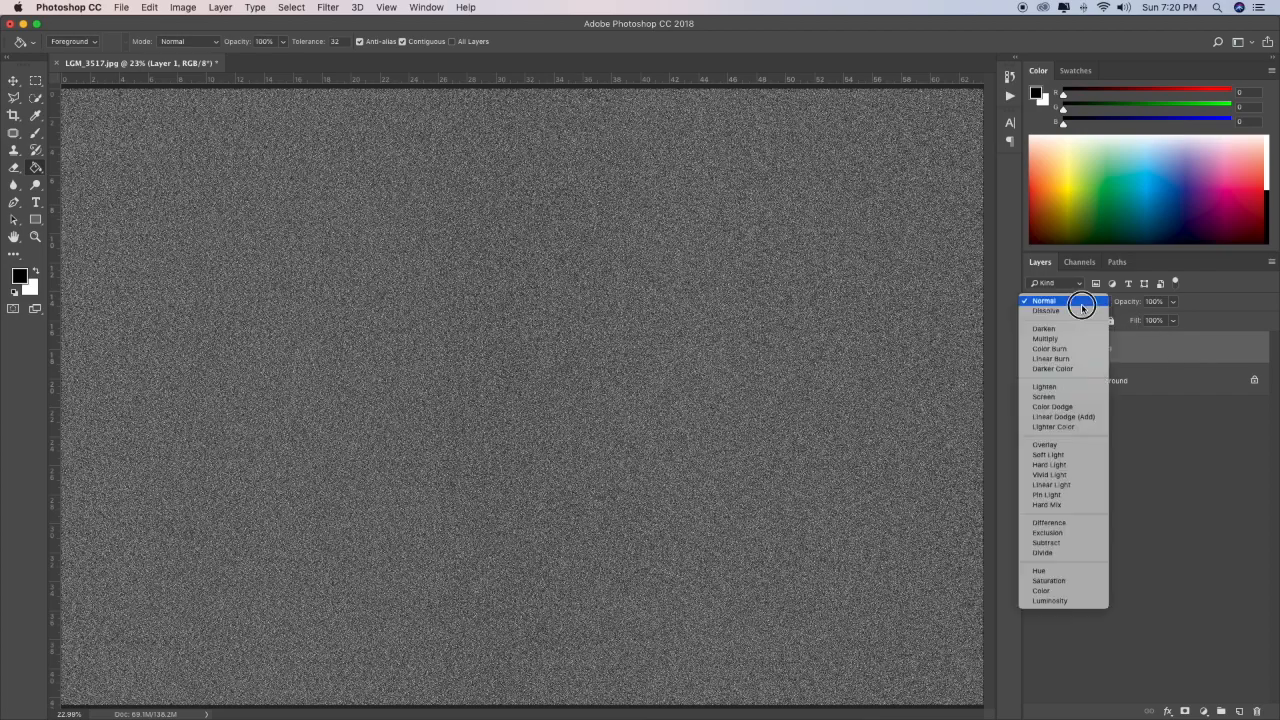
{"action": "left_click", "coordinate": [1077, 398]}
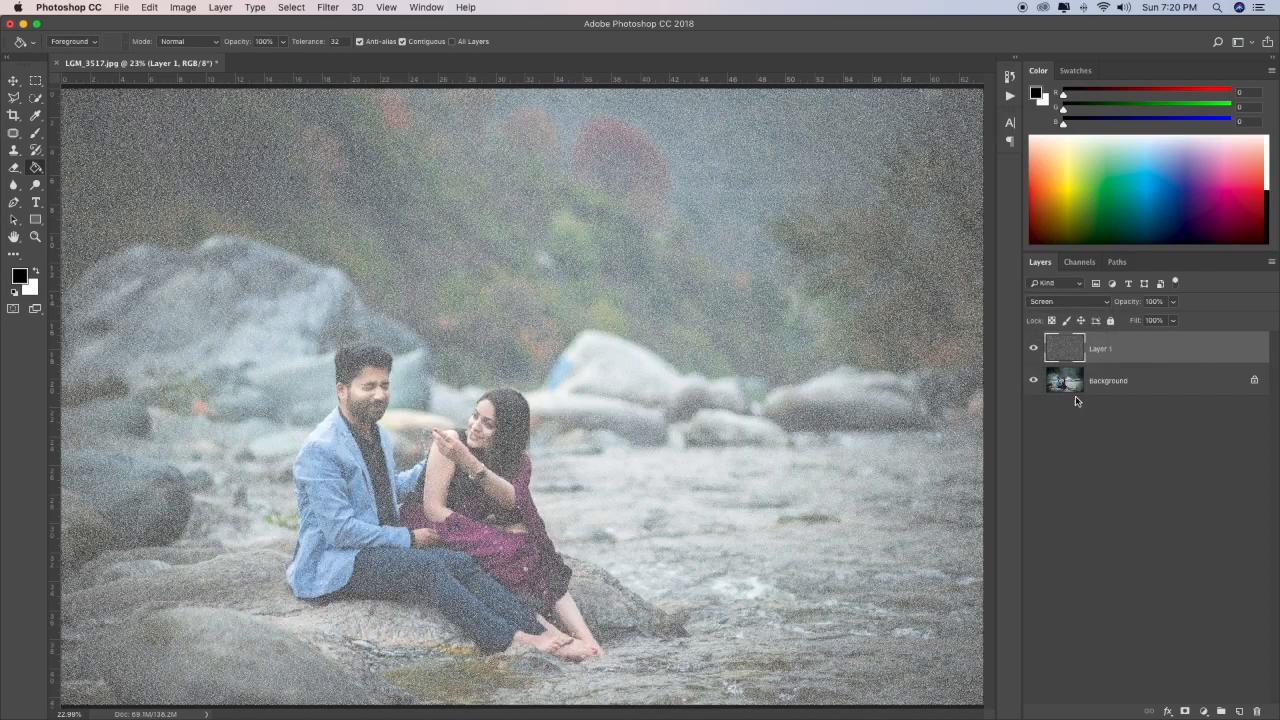
Step: Apply a Motion Blur to the noise layer at a steep diagonal angle with a distance of 90 pixels, forming rain streaks
{"action": "left_click", "coordinate": [12, 82]}
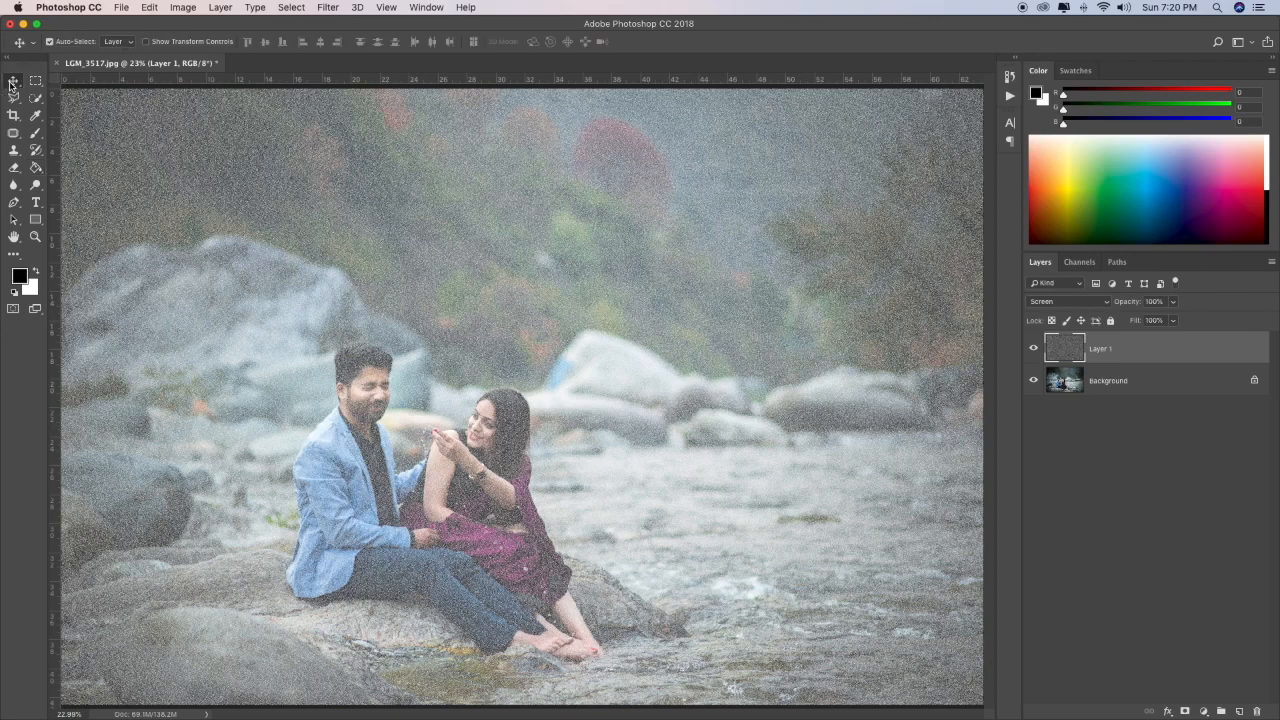
{"action": "left_click", "coordinate": [330, 8]}
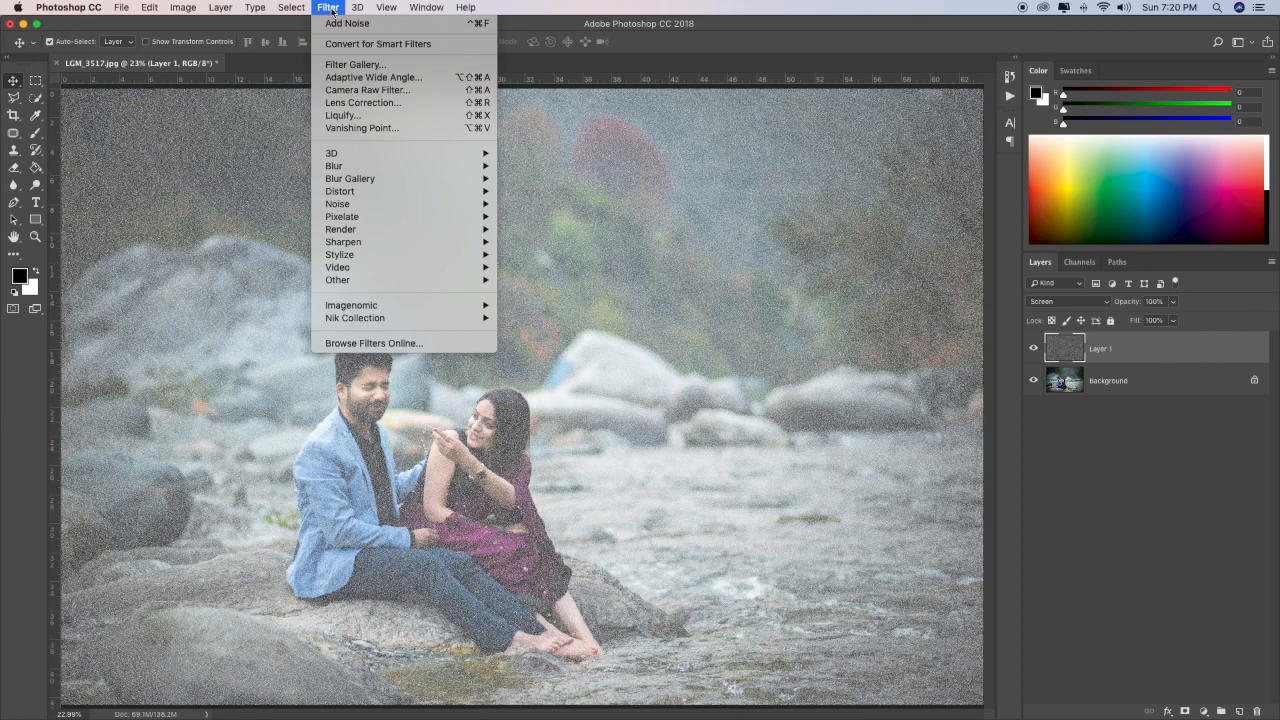
{"action": "mouse_move", "coordinate": [413, 178]}
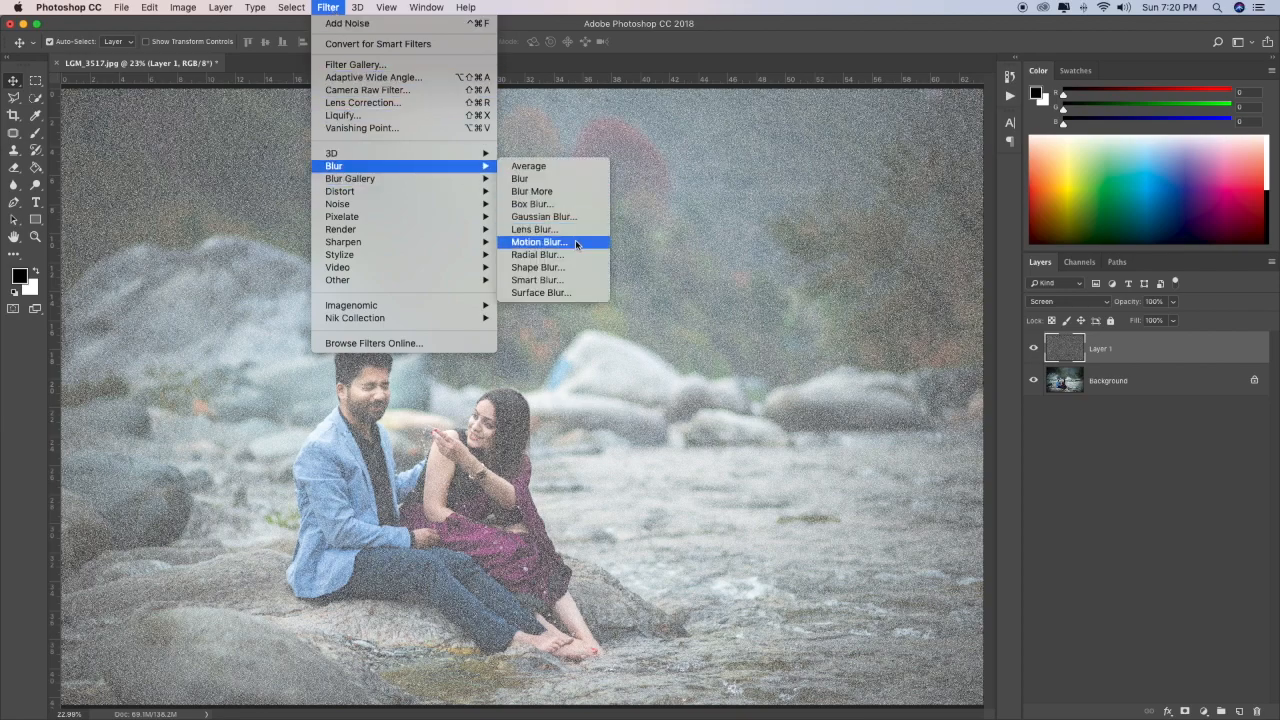
{"action": "left_click", "coordinate": [575, 242]}
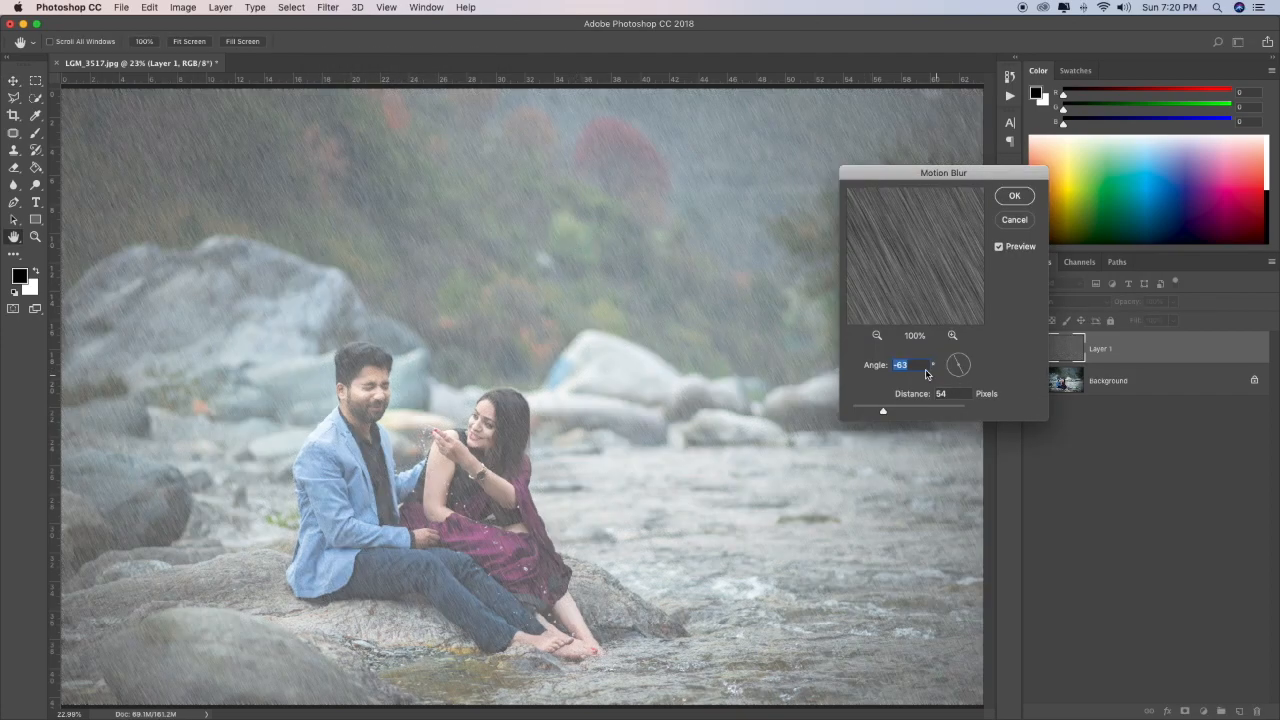
{"action": "left_click_drag", "start_coordinate": [963, 376], "coordinate": [966, 377]}
{"action": "left_click_drag", "start_coordinate": [965, 378], "coordinate": [965, 376]}
{"action": "left_click_drag", "start_coordinate": [882, 411], "coordinate": [891, 413]}
{"action": "type", "text": "90"}
{"action": "left_click", "coordinate": [1014, 196]}
Step: Apply a Levels adjustment to the rain layer with input black point 110 and white point 172
{"action": "left_click", "coordinate": [35, 237]}
{"action": "left_click_drag", "start_coordinate": [300, 357], "coordinate": [862, 676]}
{"action": "scroll", "coordinate": [261, 357], "scroll_direction": "left", "scroll_amount": 5}
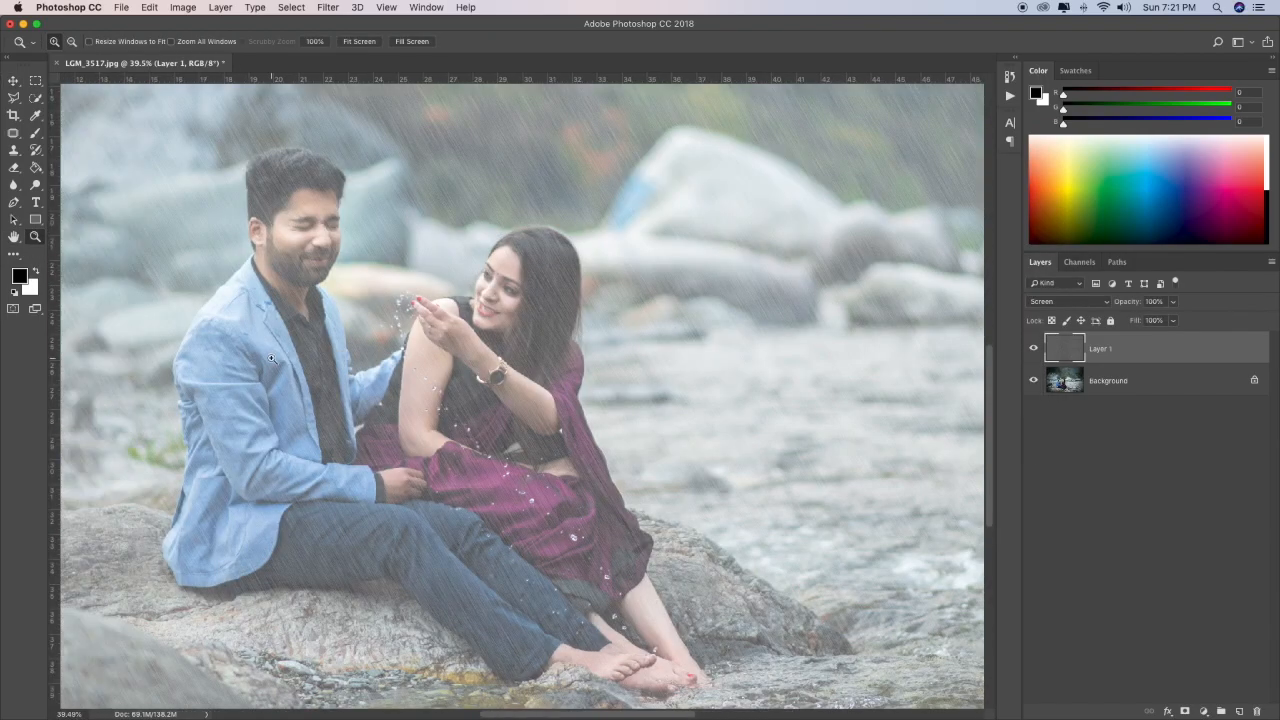
{"action": "scroll", "coordinate": [270, 360], "scroll_direction": "up", "scroll_amount": 6}
{"action": "scroll", "coordinate": [272, 356], "scroll_direction": "left", "scroll_amount": 3}
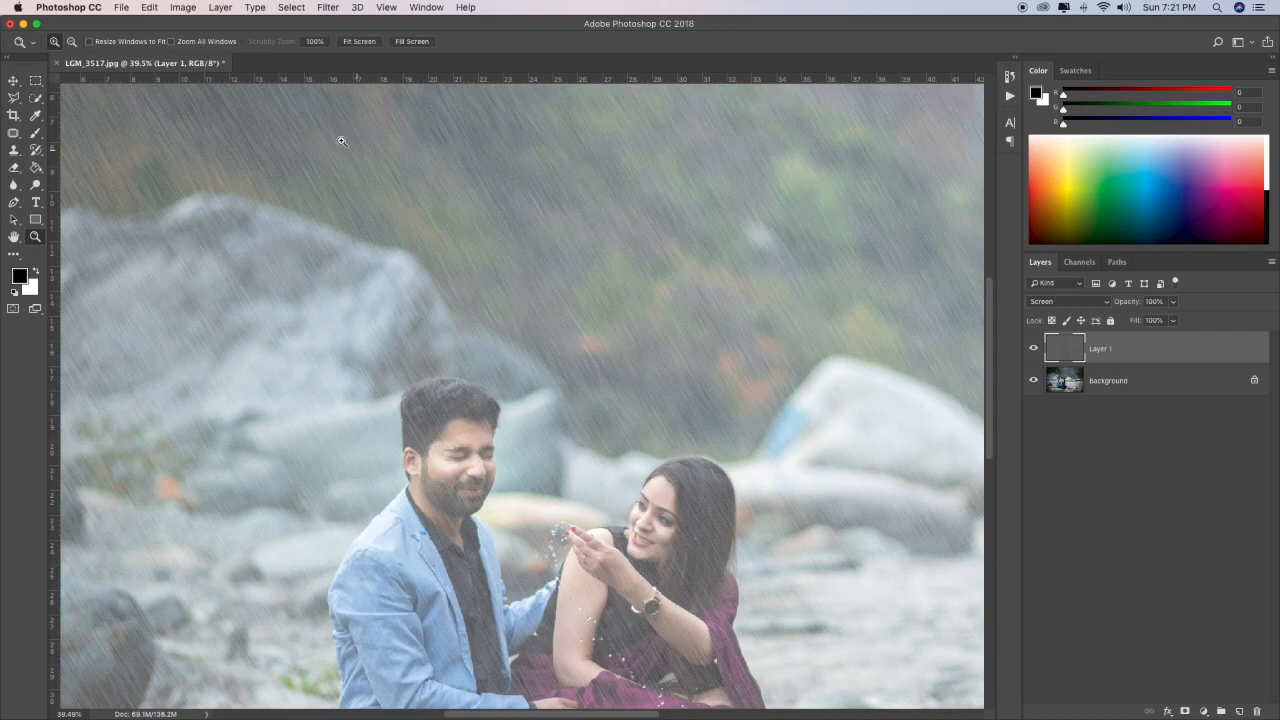
{"action": "left_click", "coordinate": [178, 9]}
{"action": "mouse_move", "coordinate": [240, 44]}
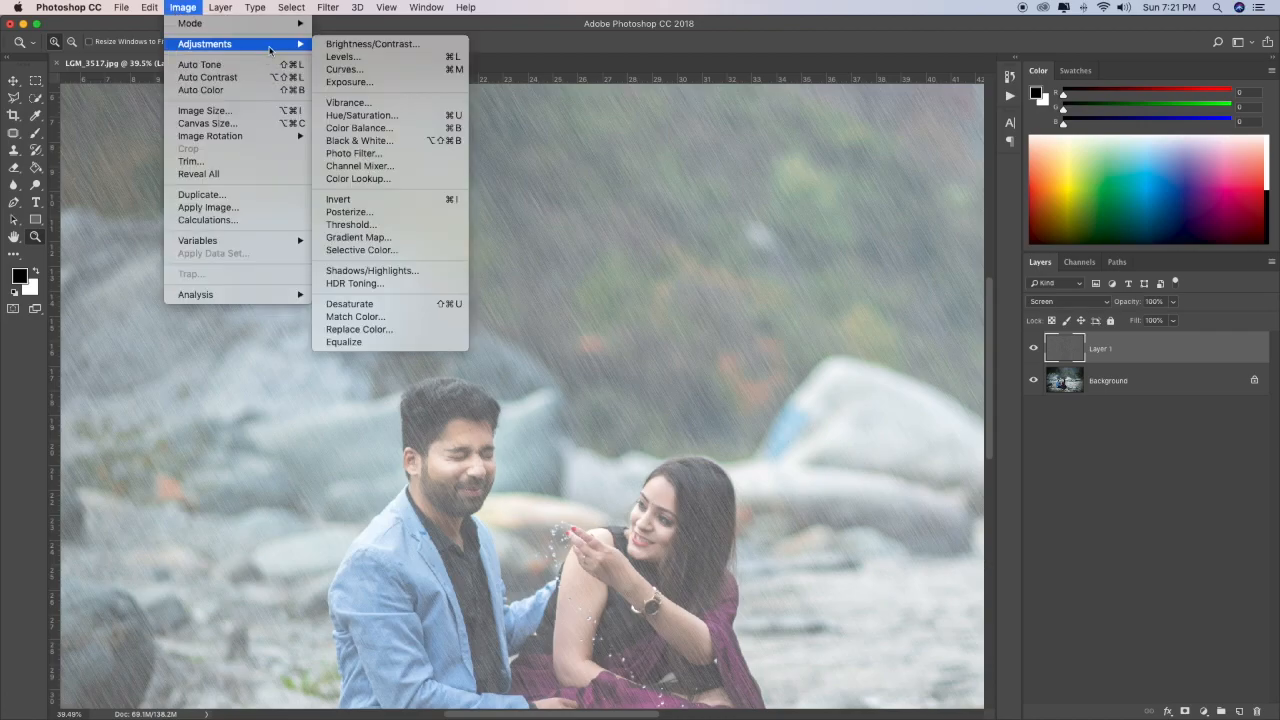
{"action": "left_click", "coordinate": [395, 63]}
{"action": "left_click_drag", "start_coordinate": [857, 240], "coordinate": [861, 148]}
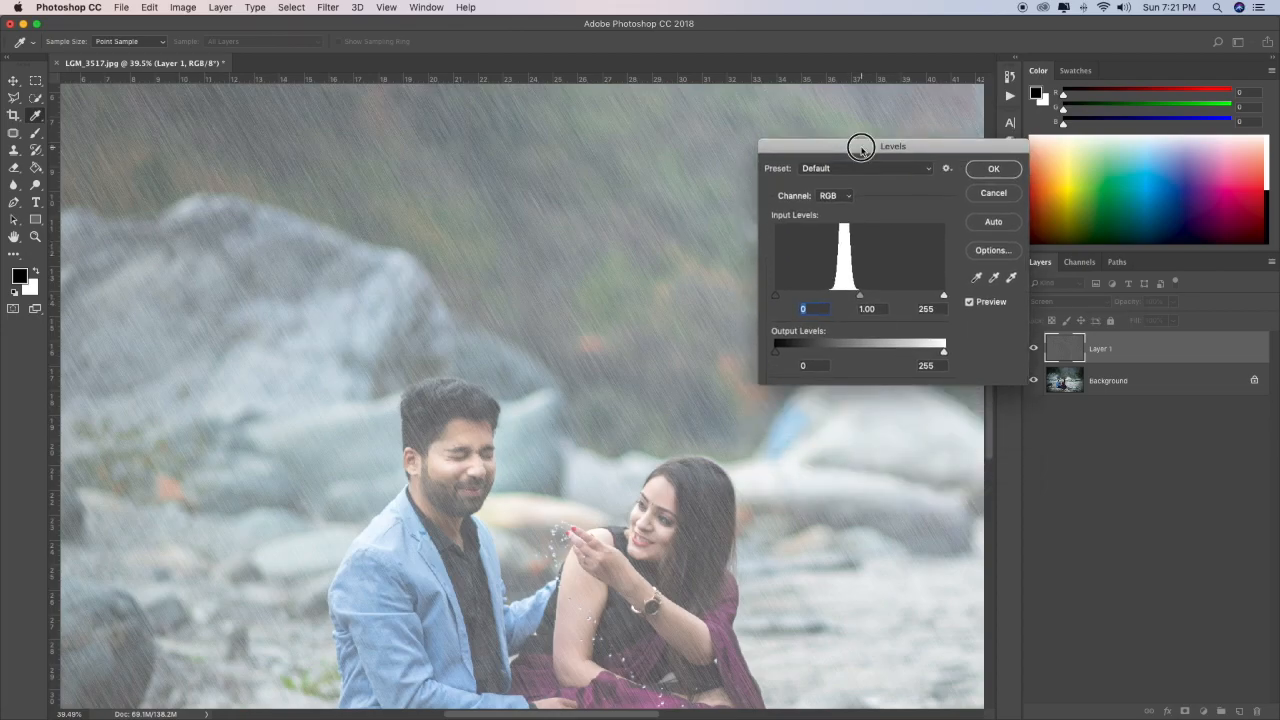
{"action": "left_click_drag", "start_coordinate": [776, 296], "coordinate": [830, 298]}
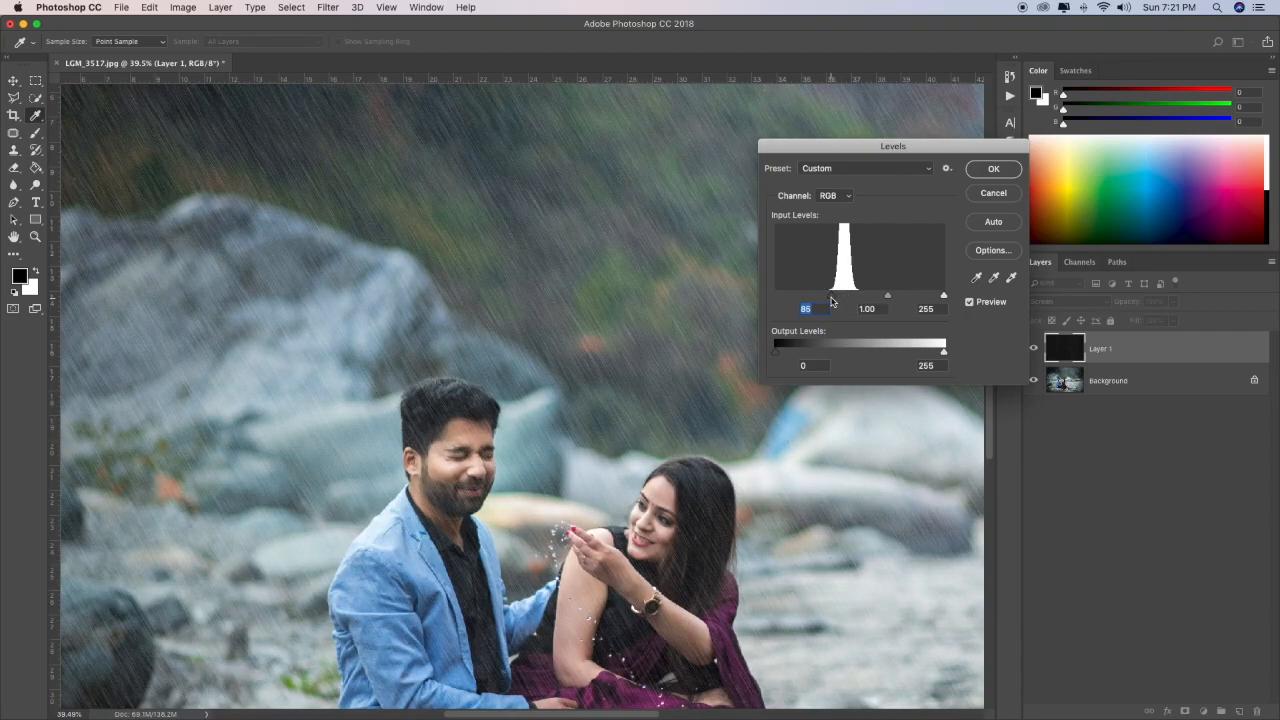
{"action": "left_click_drag", "start_coordinate": [944, 298], "coordinate": [911, 295]}
{"action": "left_click_drag", "start_coordinate": [831, 297], "coordinate": [889, 295]}
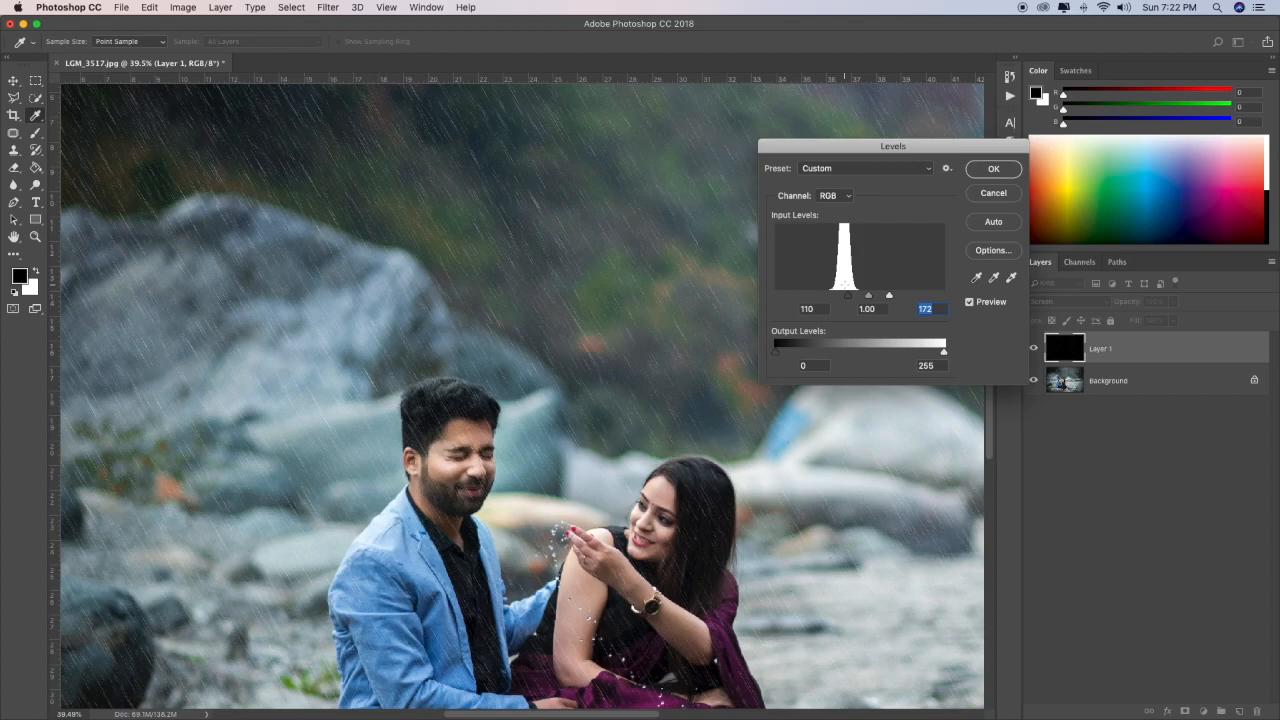
{"action": "left_click", "coordinate": [996, 172]}
Step: Apply a second Levels adjustment to the rain layer with input black point 8 and white point 216
{"action": "right_click", "coordinate": [565, 393]}
{"action": "left_click", "coordinate": [595, 399]}
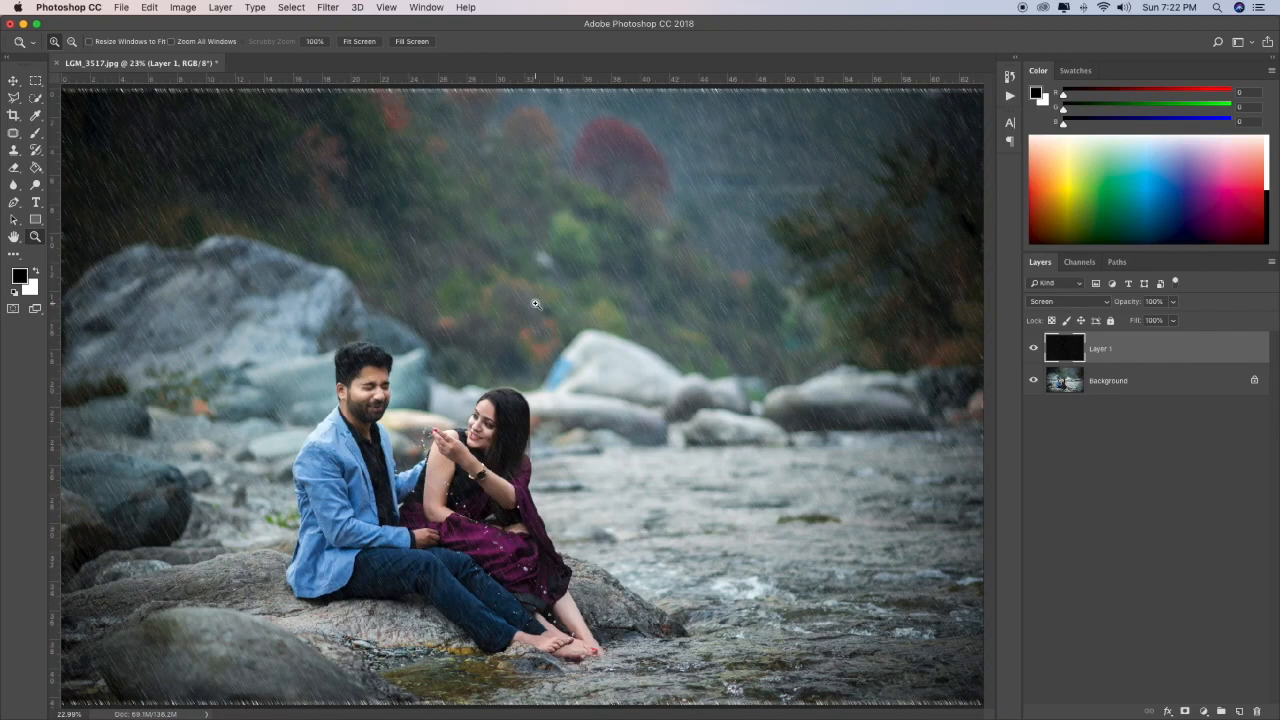
{"action": "left_click", "coordinate": [194, 9]}
{"action": "mouse_move", "coordinate": [250, 46]}
{"action": "left_click", "coordinate": [406, 63]}
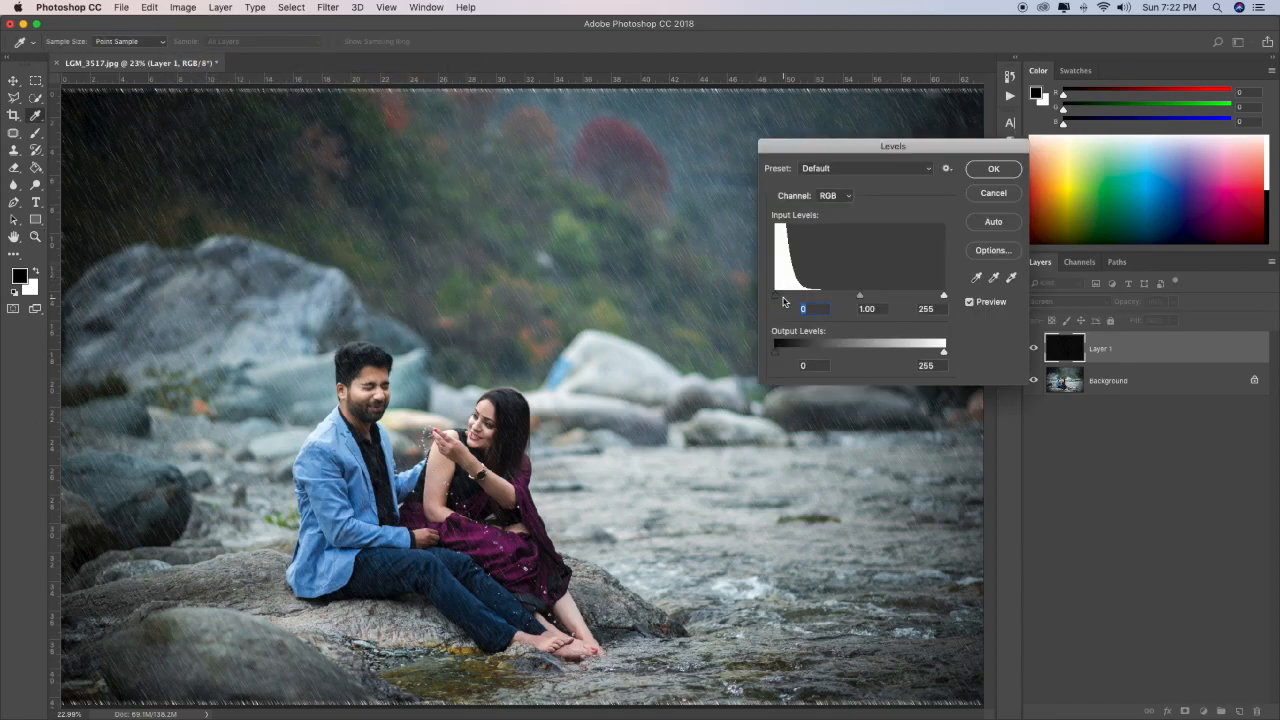
{"action": "left_click_drag", "start_coordinate": [775, 296], "coordinate": [781, 296]}
{"action": "left_click_drag", "start_coordinate": [944, 296], "coordinate": [918, 295]}
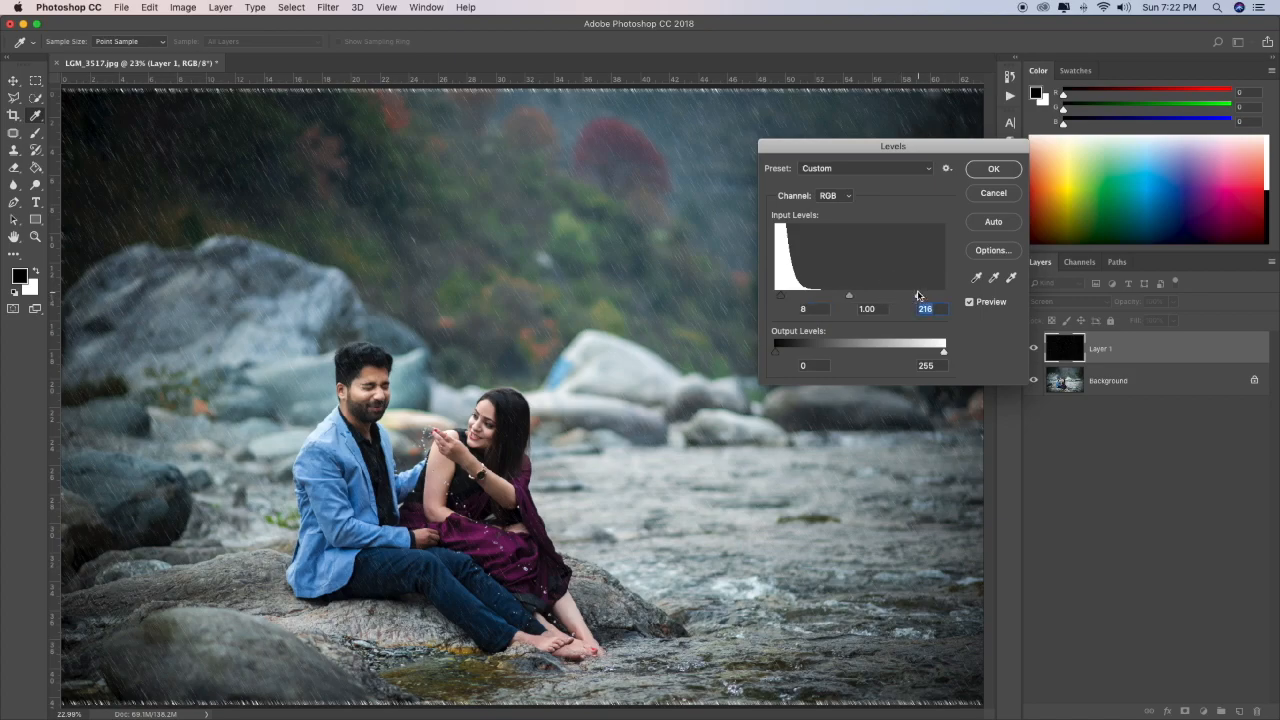
{"action": "left_click", "coordinate": [993, 170]}
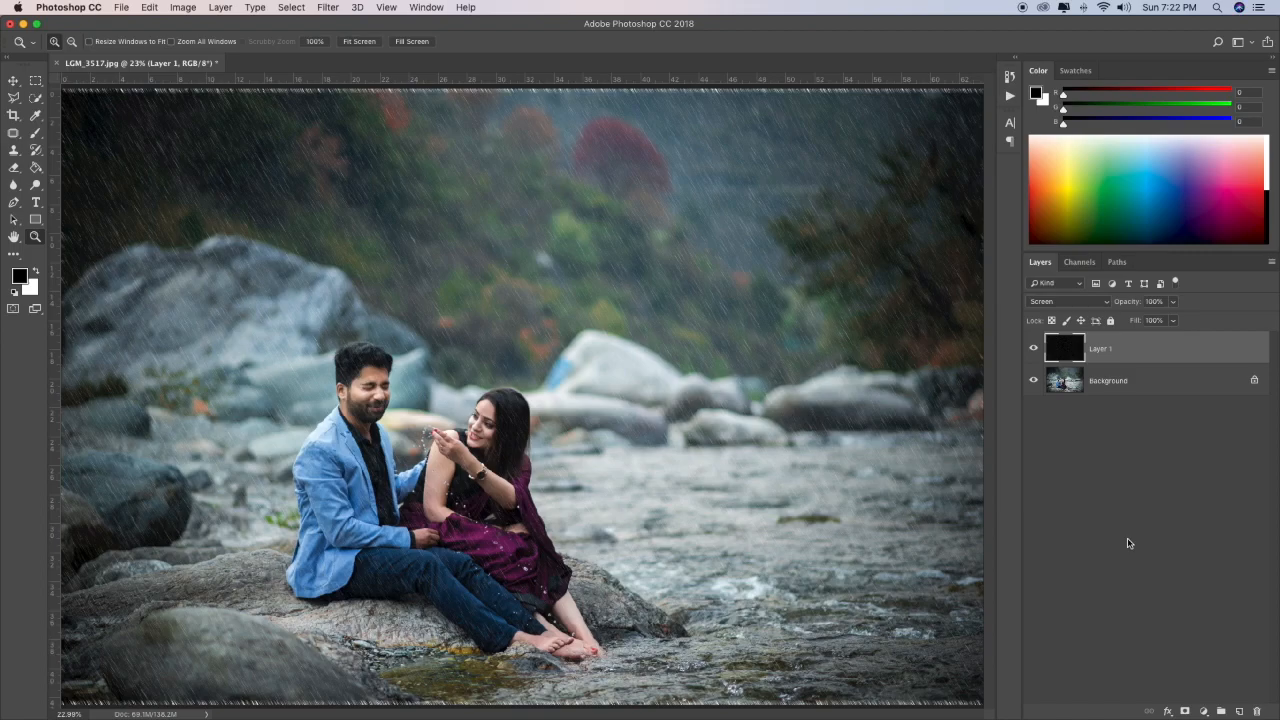